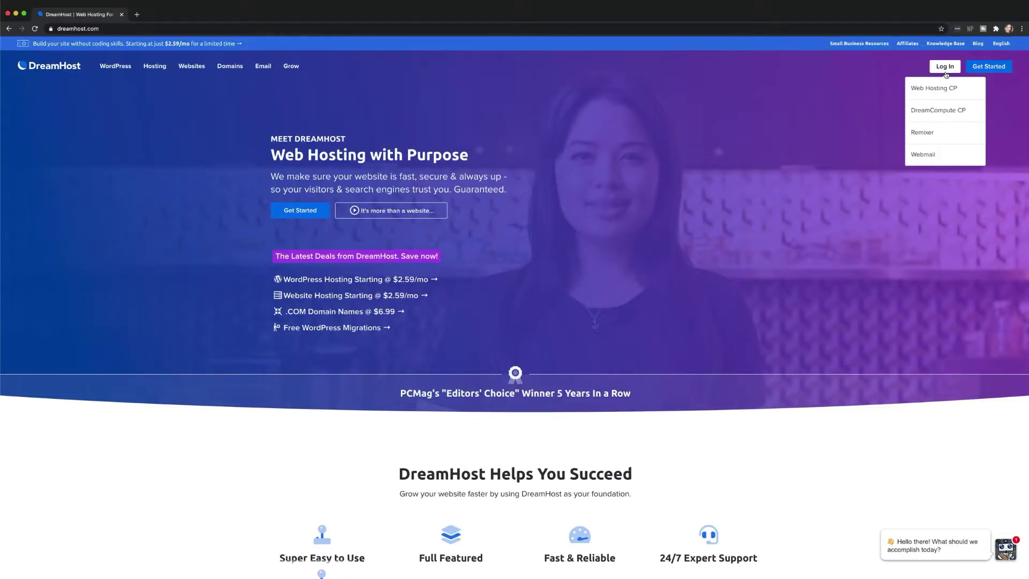
# Step: Sign in to the Web Hosting control panel and expand the Domains sidebar section
pyautogui.click(935, 88)
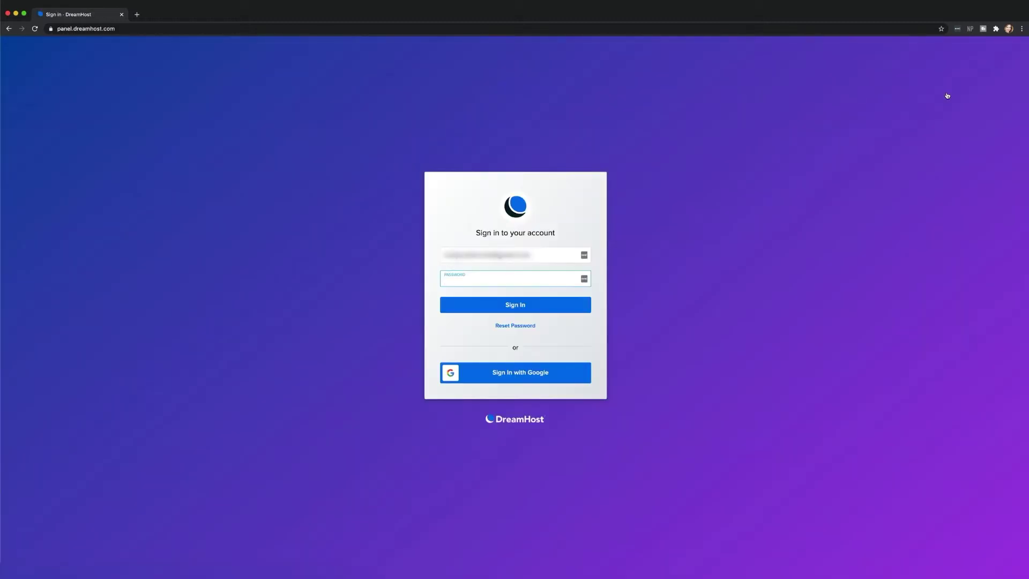
pyautogui.write('•••••')
pyautogui.click(475, 307)
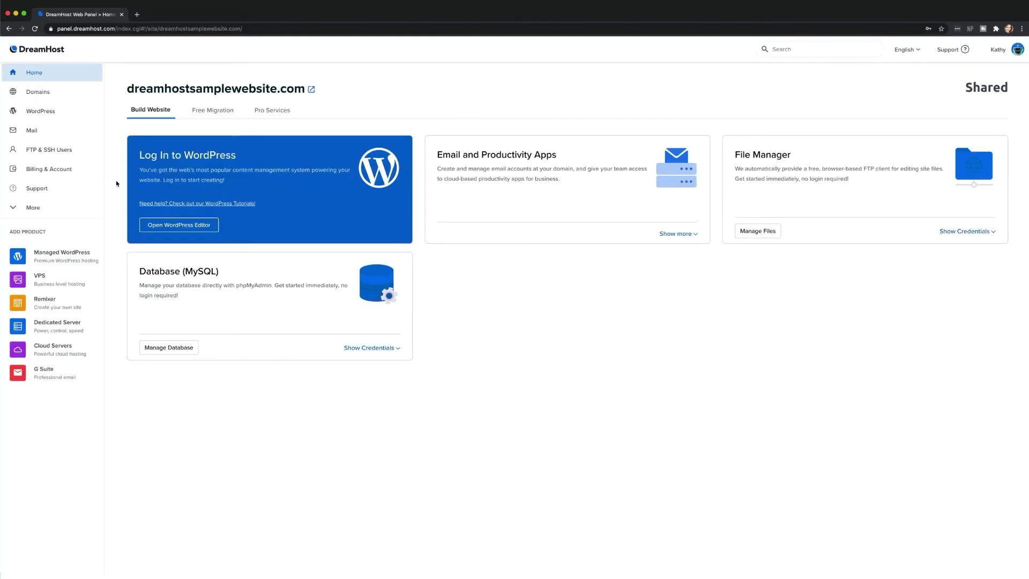
pyautogui.click(89, 95)
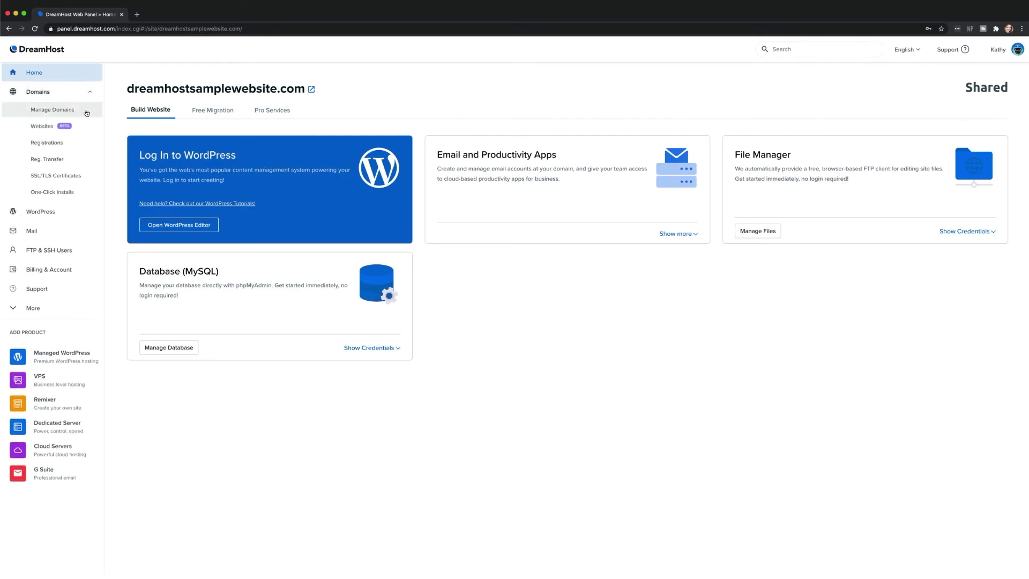
# Step: Go to Manage Domains and open the DNS page for dreamhostsamplewebsite.com
pyautogui.click(52, 109)
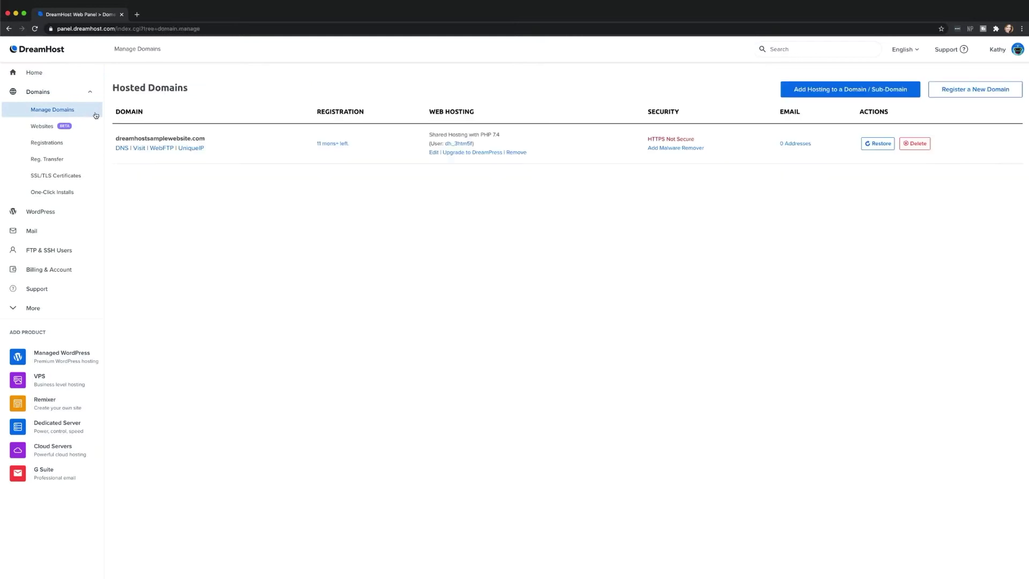
pyautogui.click(121, 148)
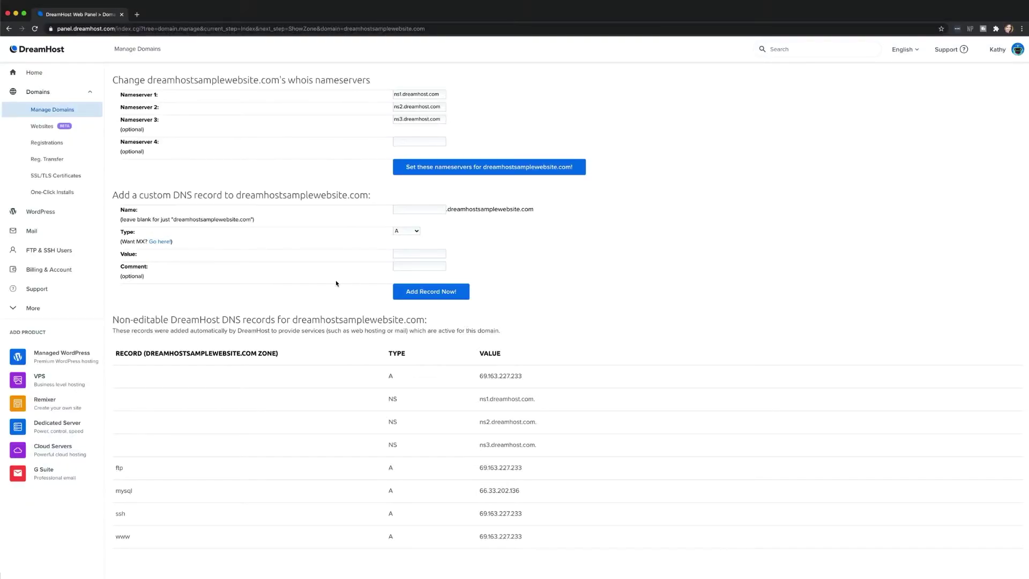
# Step: Start adding a certificate to dreamhostsamplewebsite.com from the SSL/TLS Certificates page
pyautogui.click(84, 178)
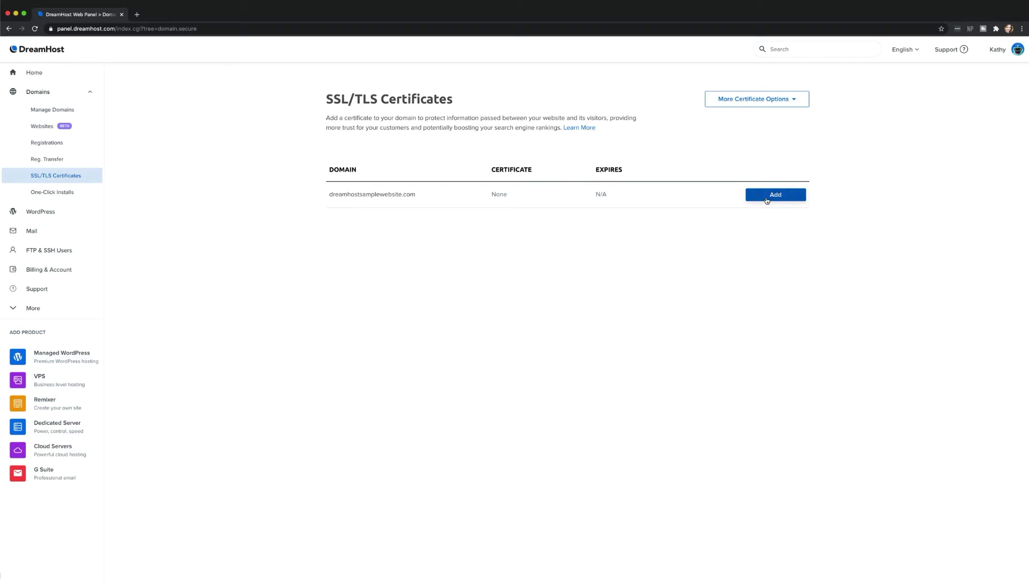
pyautogui.click(767, 197)
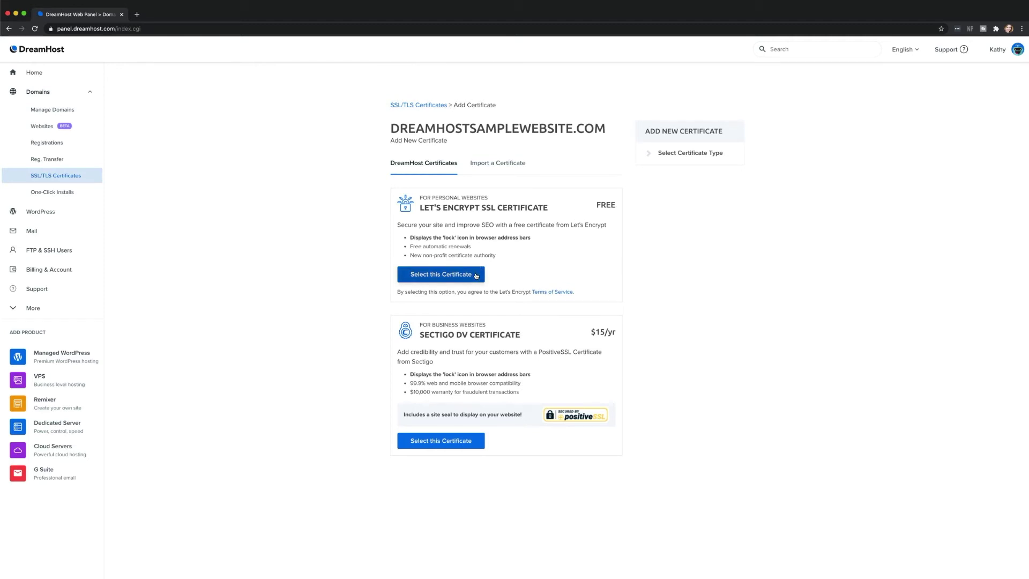
# Step: Select the free Let's Encrypt SSL certificate for dreamhostsamplewebsite.com
pyautogui.click(477, 275)
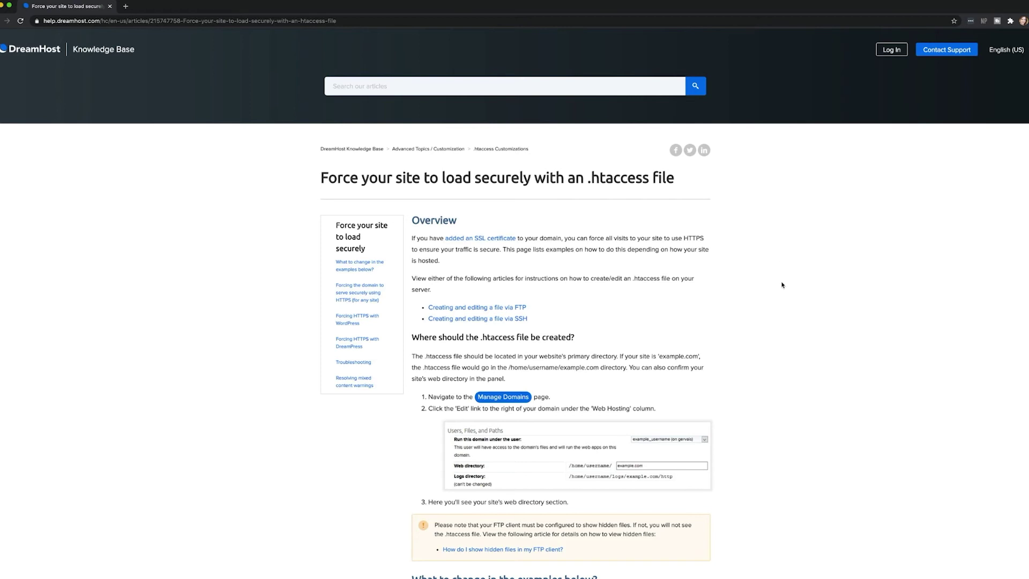
pyautogui.scroll(-3, 782, 284)
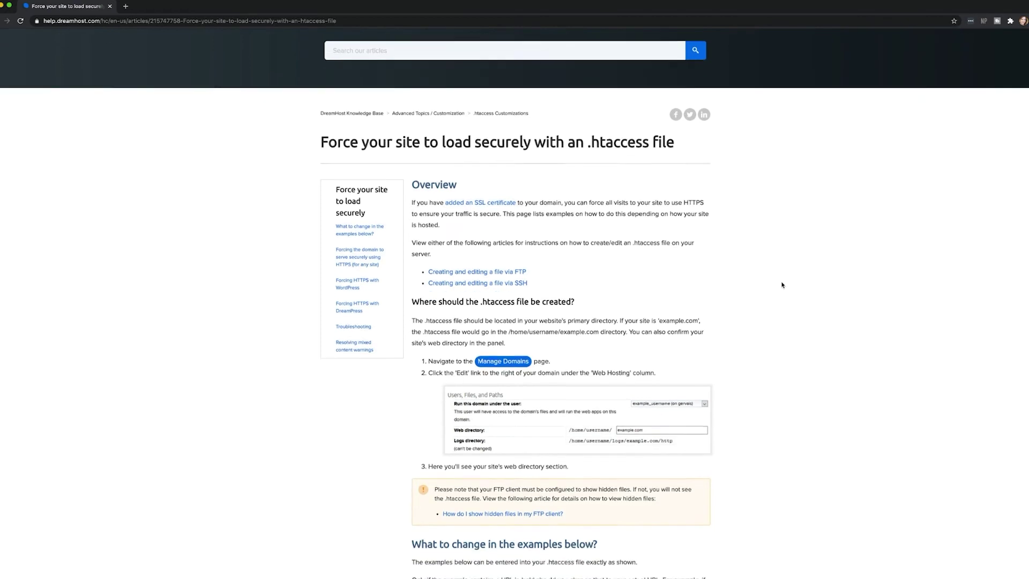
pyautogui.scroll(-2, 782, 285)
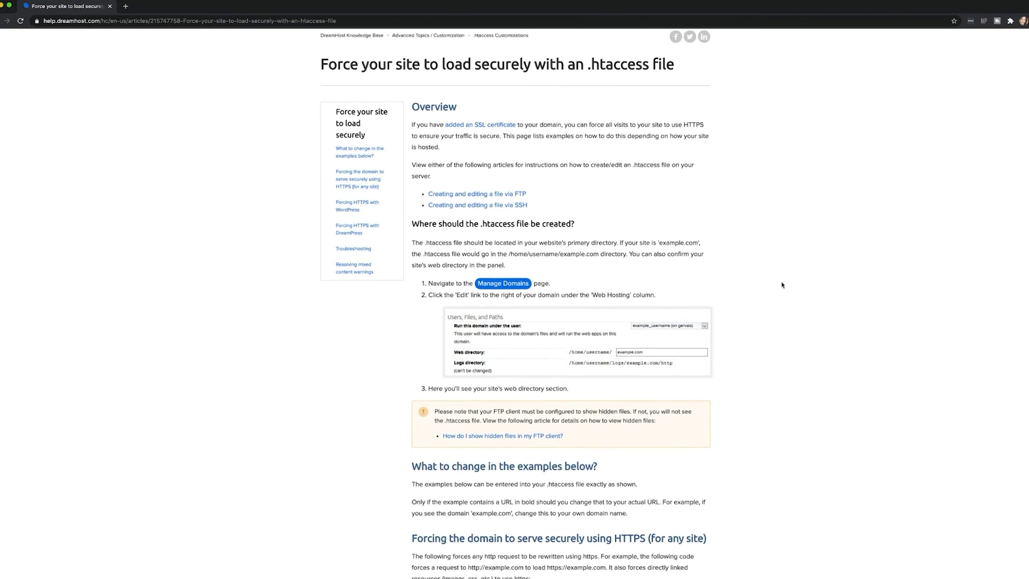
pyautogui.scroll(-2, 782, 285)
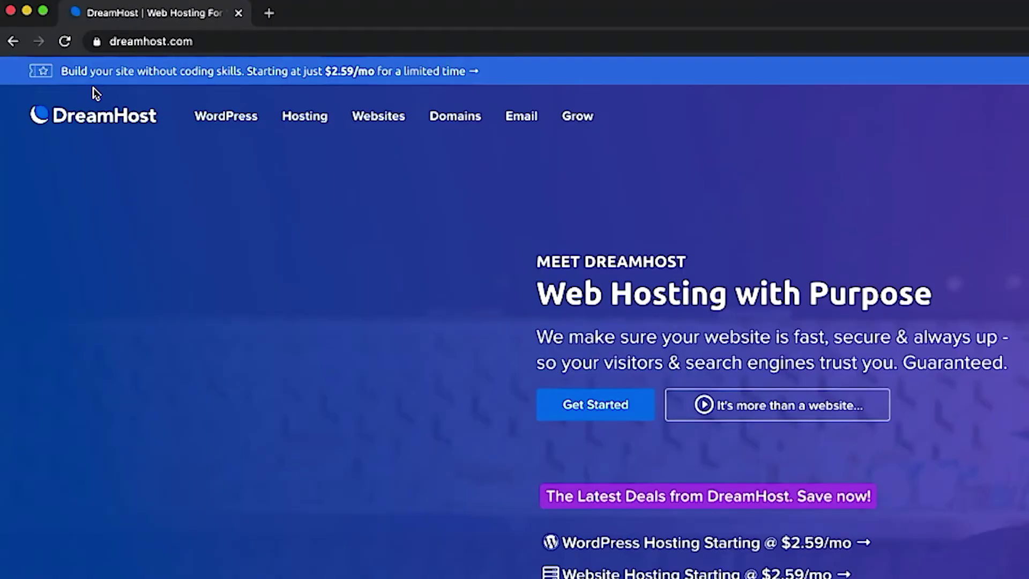
# Step: Check the padlock's 'Connection is secure' details, then dismiss them to reveal the full address
pyautogui.click(96, 43)
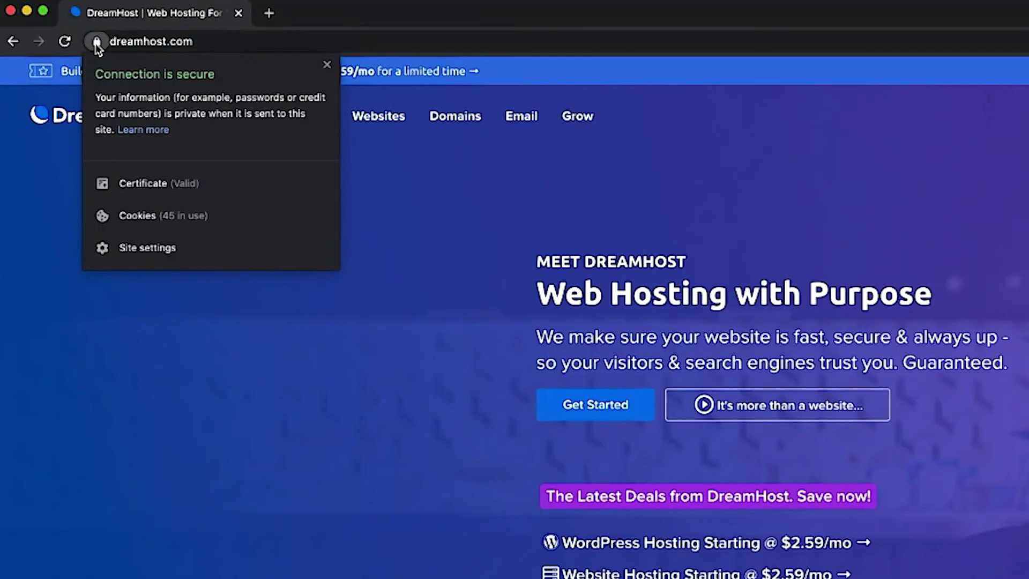
pyautogui.click(145, 41)
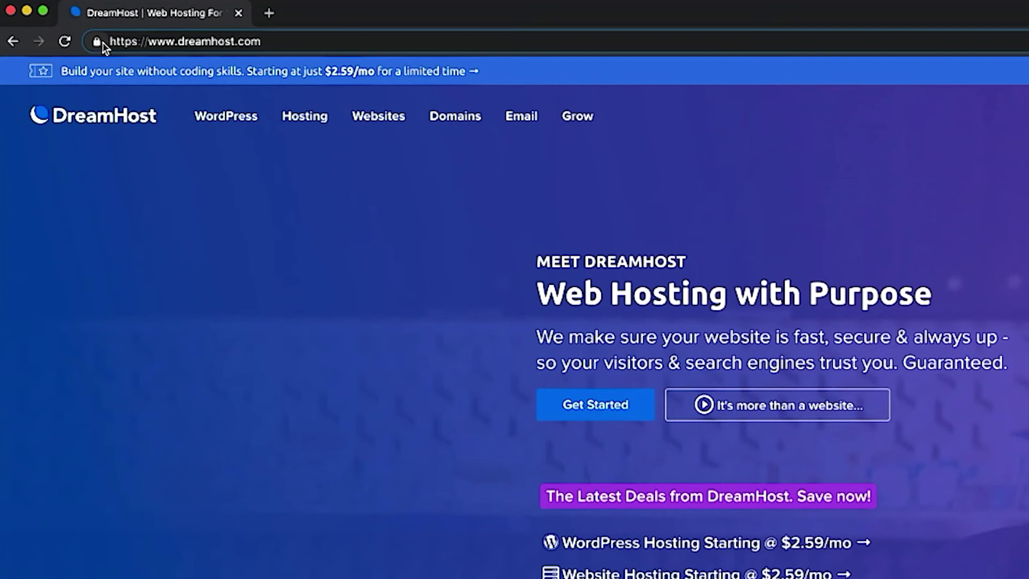